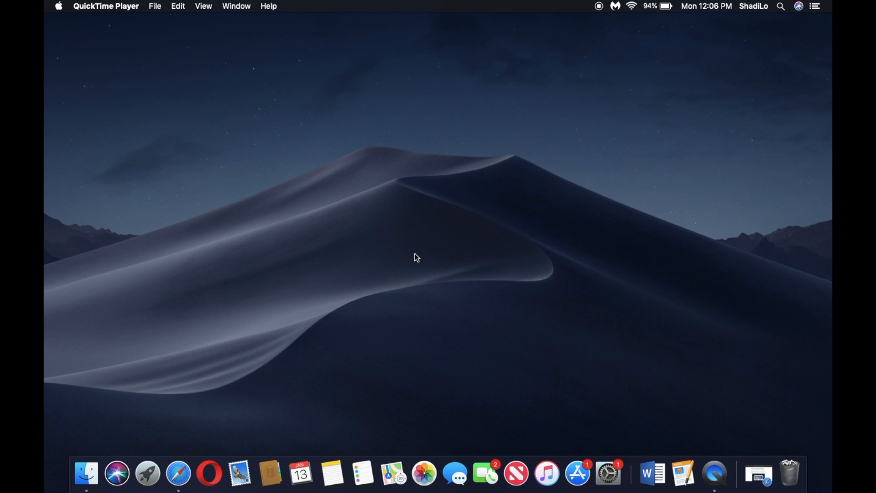
Step: Check the installed macOS version in the About This Mac window, and close that window
left_click(59, 6)
left_click(117, 22)
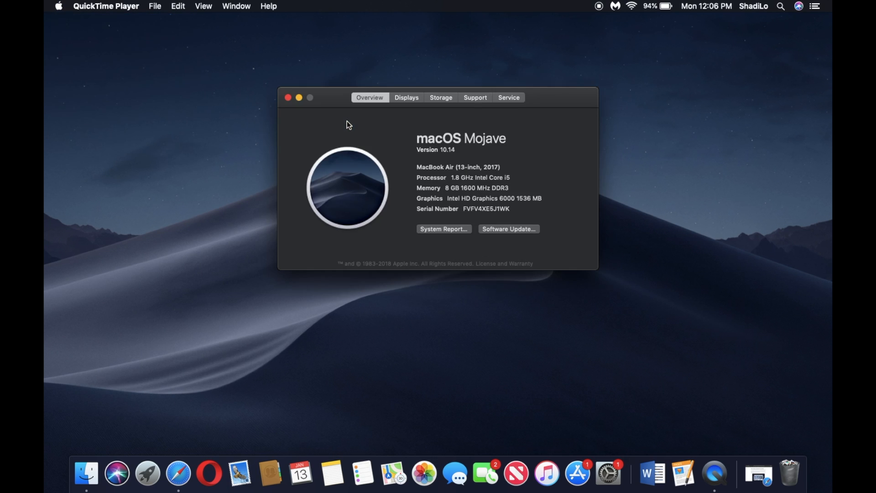
left_click(287, 98)
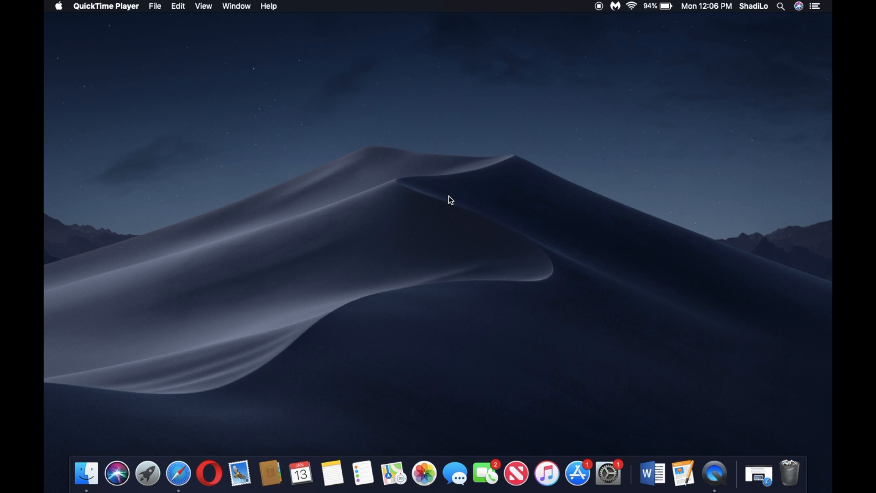
Step: Switch to Safari, skim Apple's article on taking Mac screenshots, highlight its Shift-Command-5 shortcut and minimize the page
left_click(759, 475)
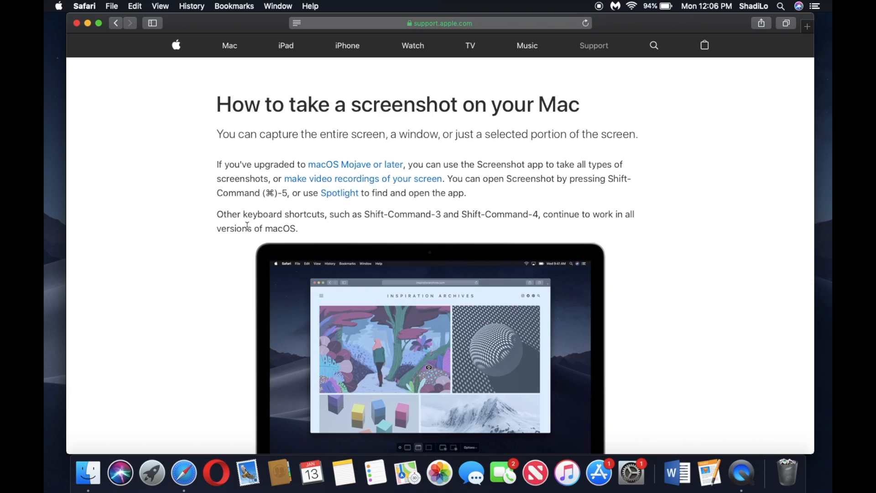
scroll(246, 227, "down", 20)
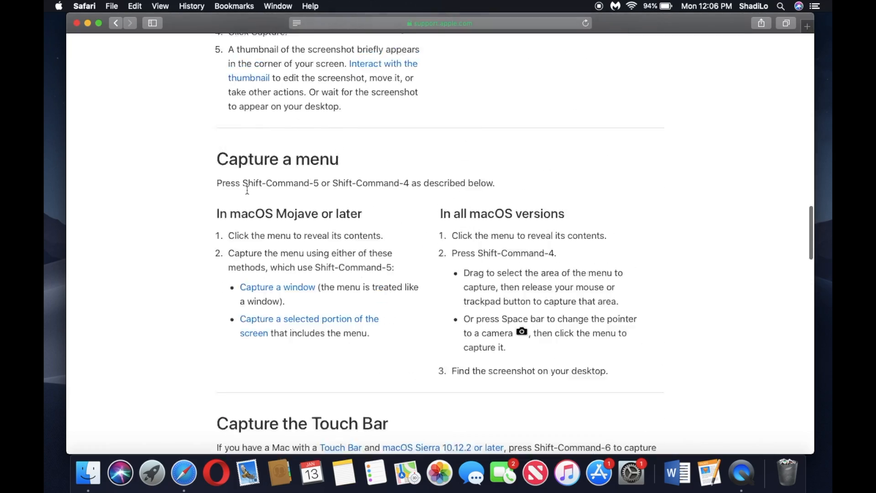
scroll(247, 190, "down", 15)
scroll(247, 192, "up", 20)
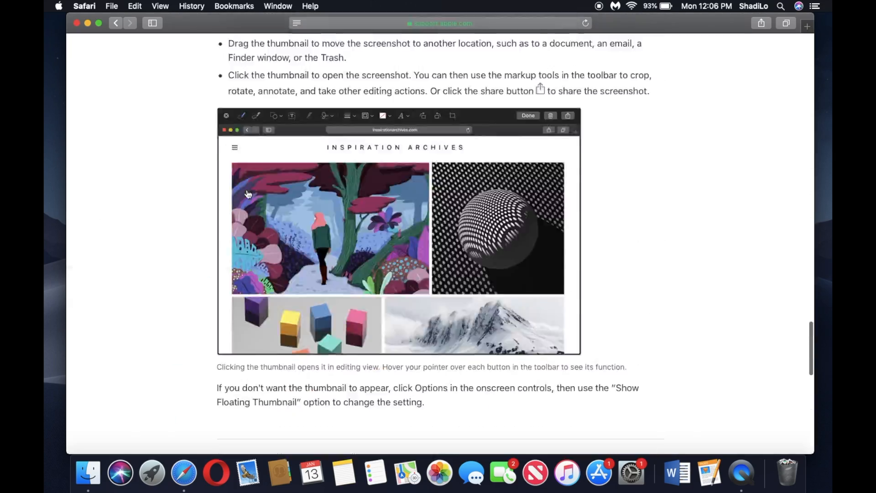
scroll(247, 194, "up", 20)
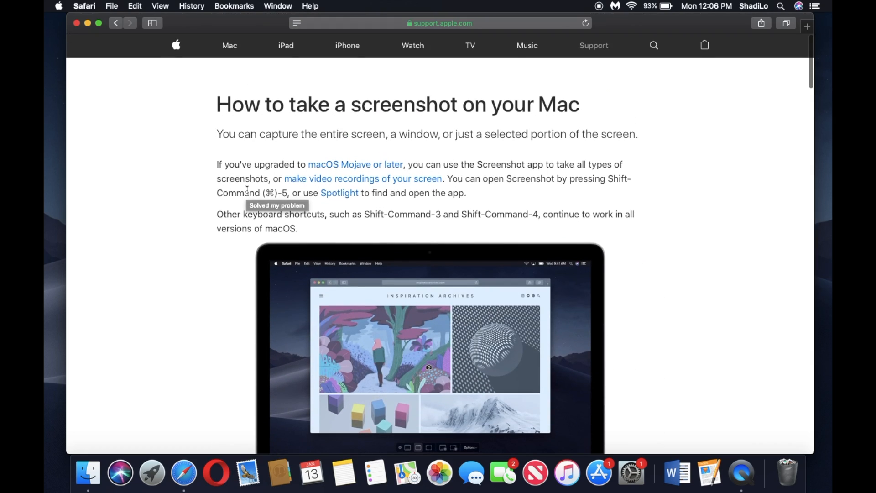
scroll(247, 190, "down", 10)
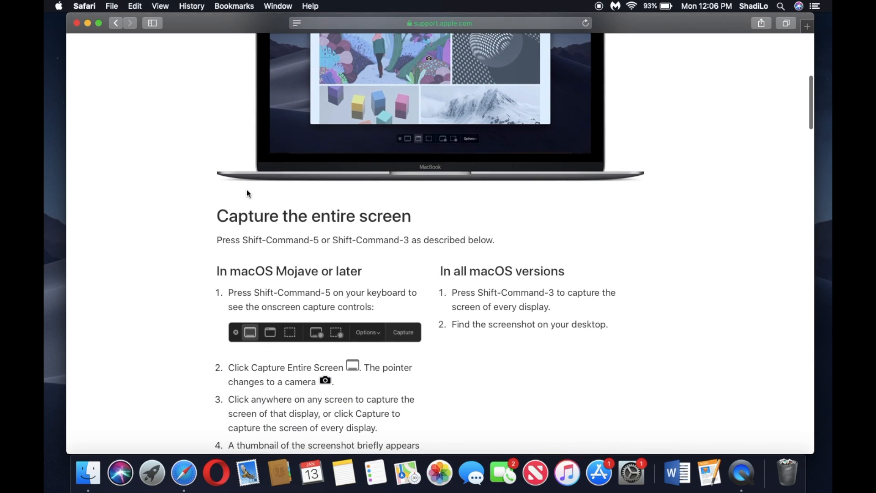
scroll(182, 177, "up", 10)
scroll(182, 178, "down", 2)
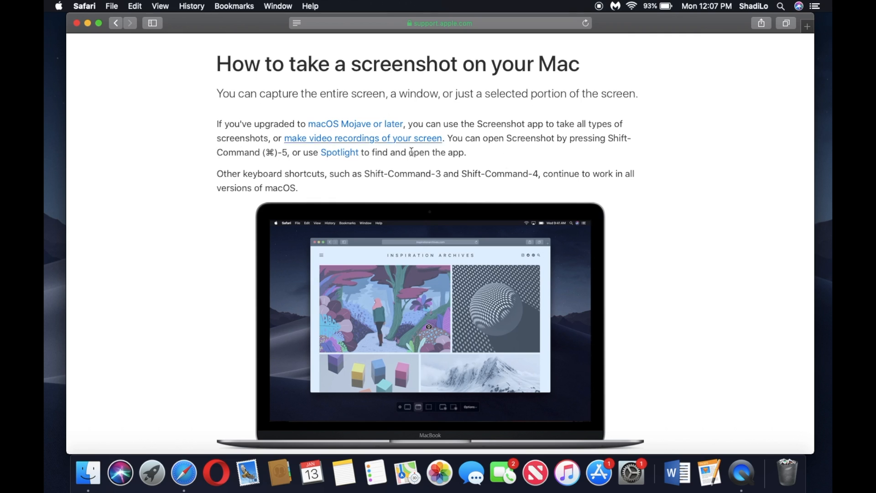
left_click_drag(608, 137, 289, 153)
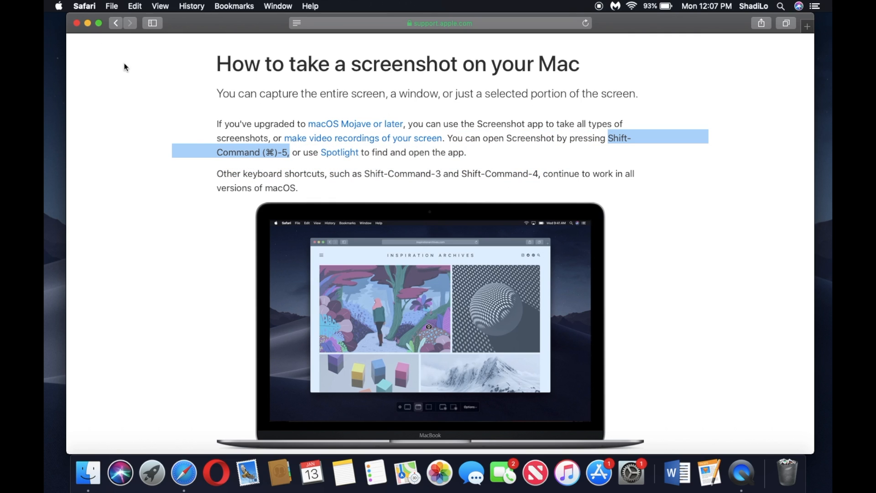
left_click(88, 24)
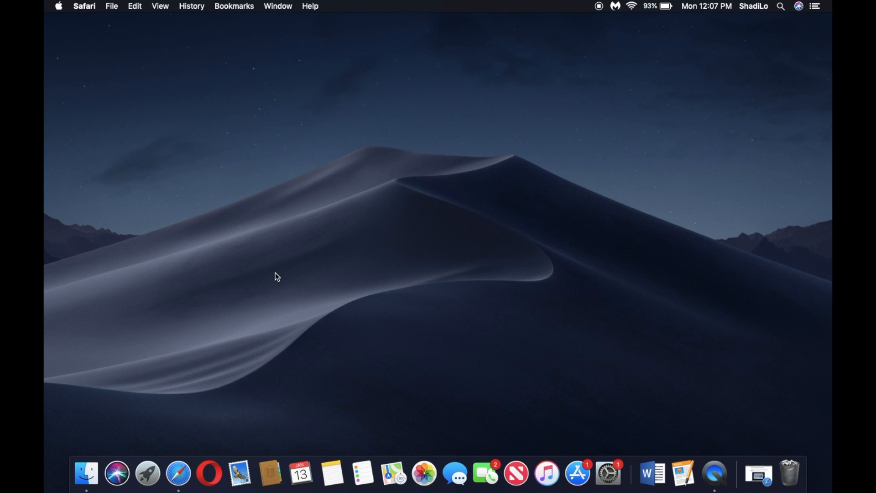
Step: Open the Screenshot controls and capture the entire screen, saving the image to the desktop
key("shift+super+5")
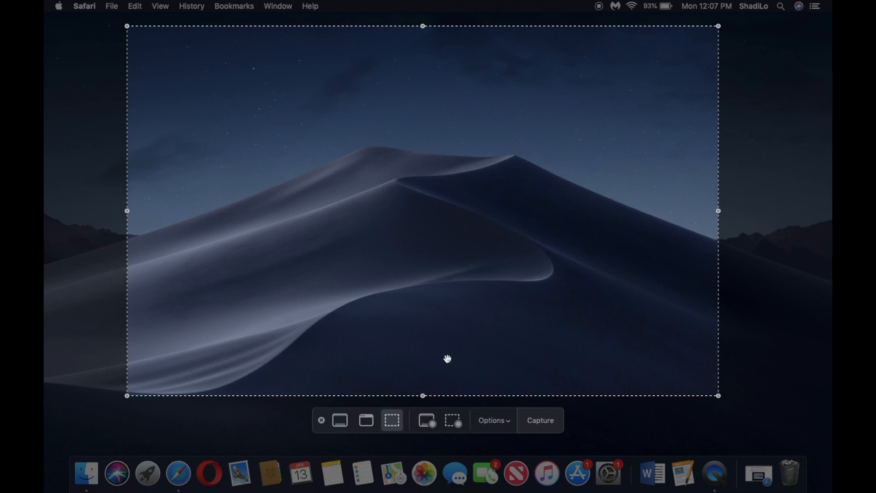
left_click_drag(411, 241, 373, 235)
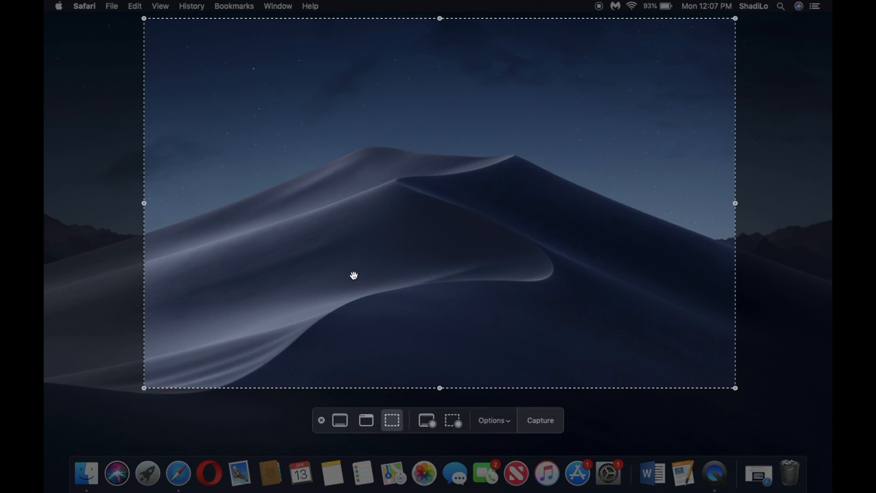
left_click(342, 422)
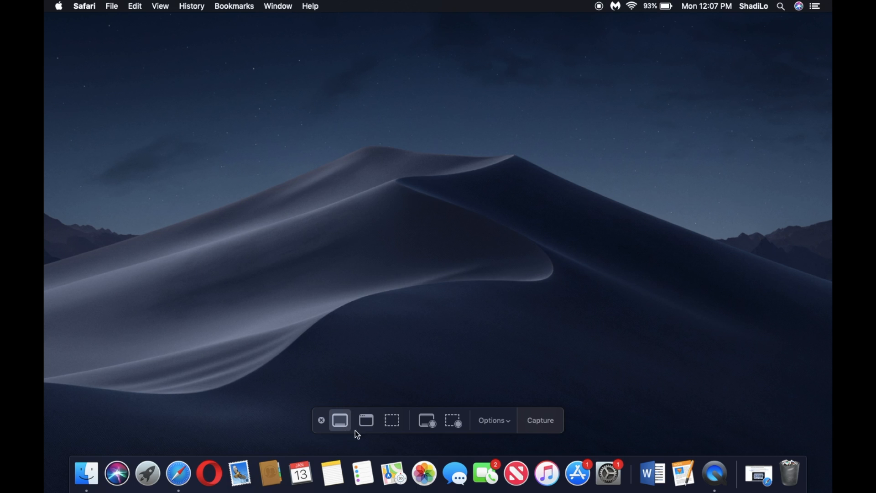
left_click(537, 424)
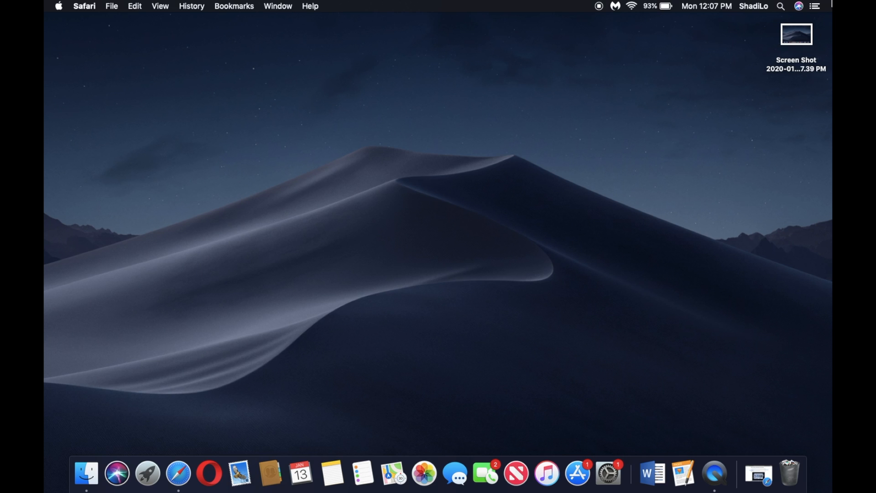
left_click_drag(765, 38, 801, 97)
left_click(663, 133)
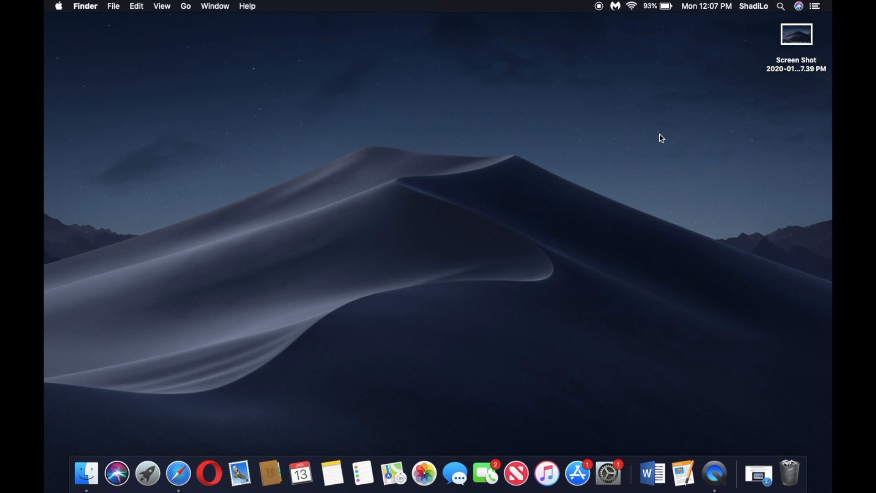
Step: Set the Screenshot controls to window capture mode and dismiss them without taking a capture
key("cmd+shift+5")
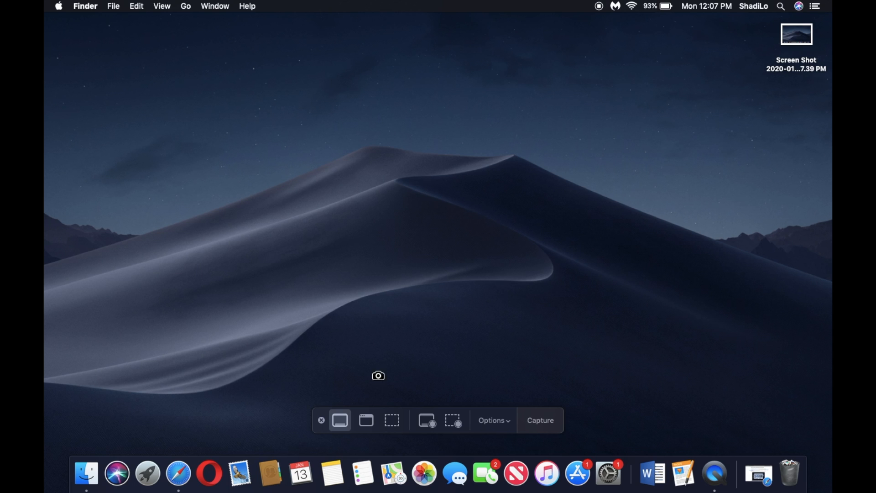
left_click(367, 421)
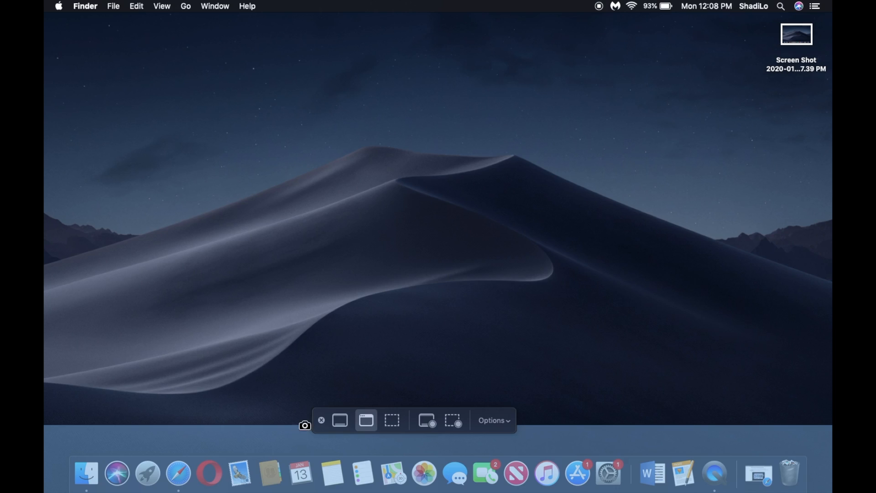
left_click(336, 418)
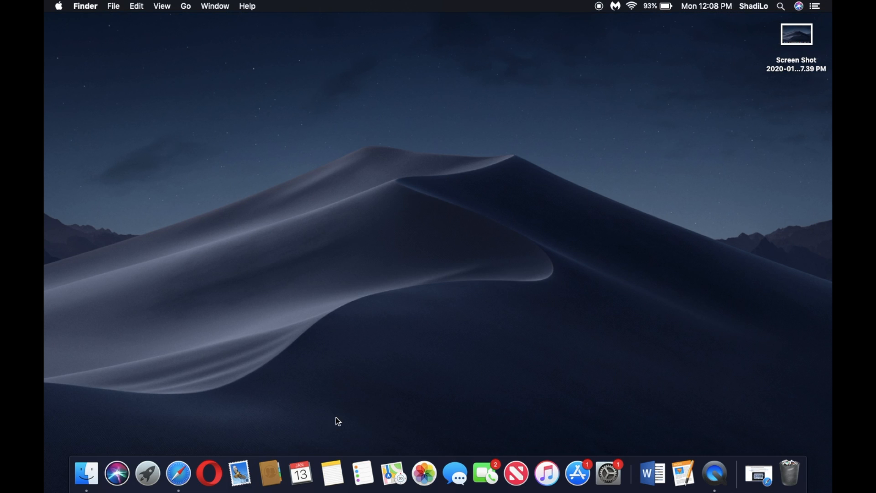
Step: Open the Applications folder in a Finder window and move the window to the middle of the desktop
left_click(87, 474)
left_click(455, 237)
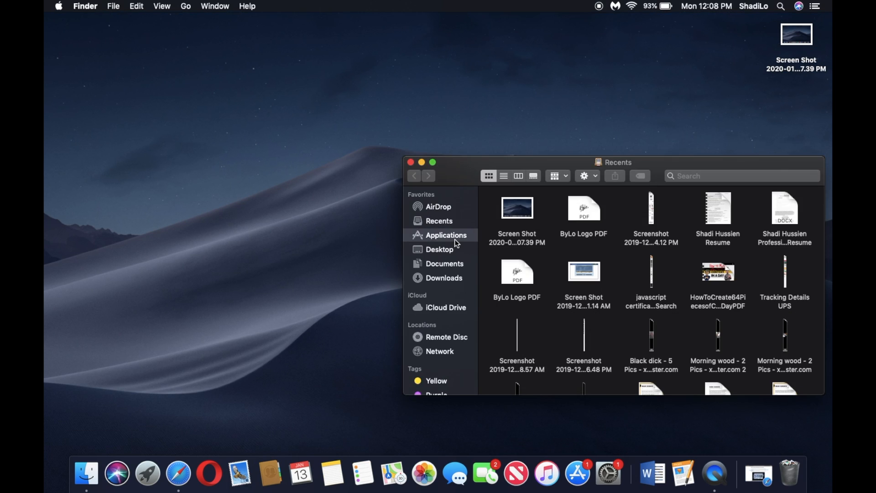
left_click_drag(511, 163, 323, 118)
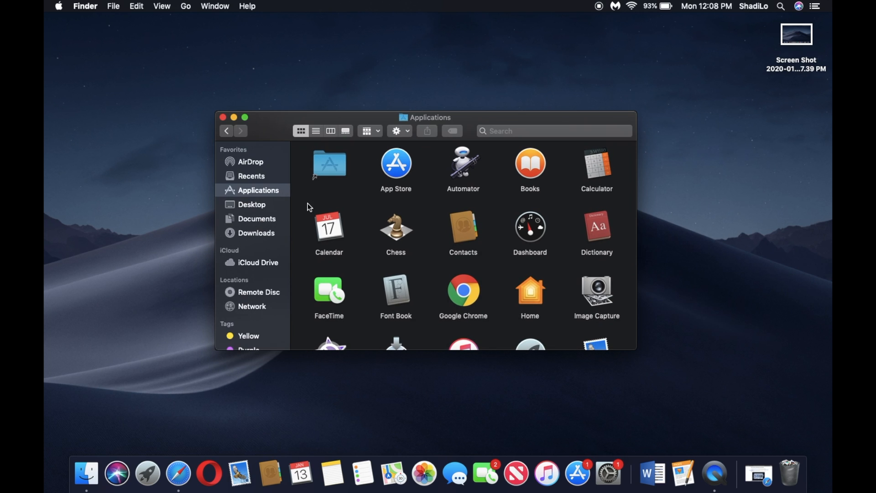
Step: Capture only the Applications window, open the new screenshot from its floating thumbnail, and close the preview
key("super+shift+5")
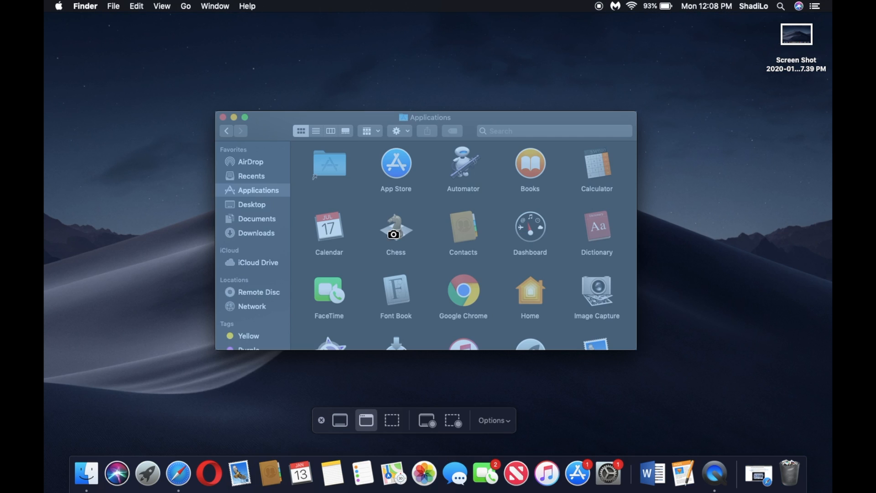
left_click(372, 206)
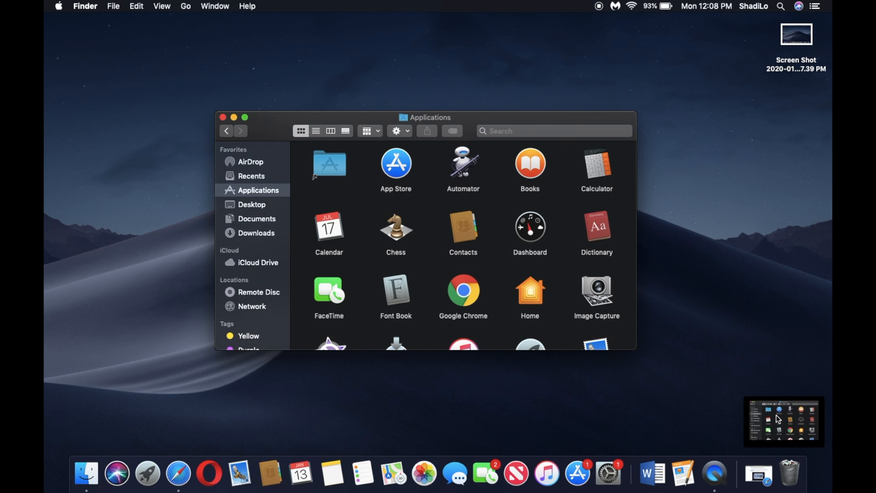
left_click(780, 419)
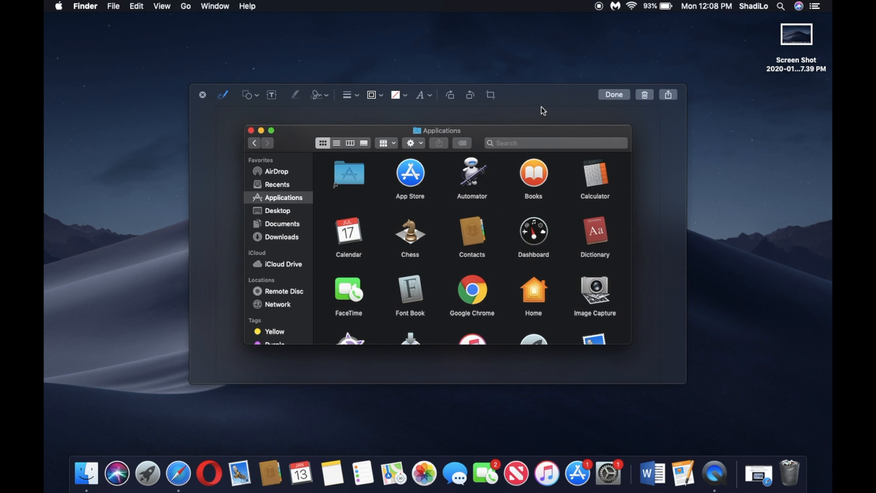
left_click(205, 97)
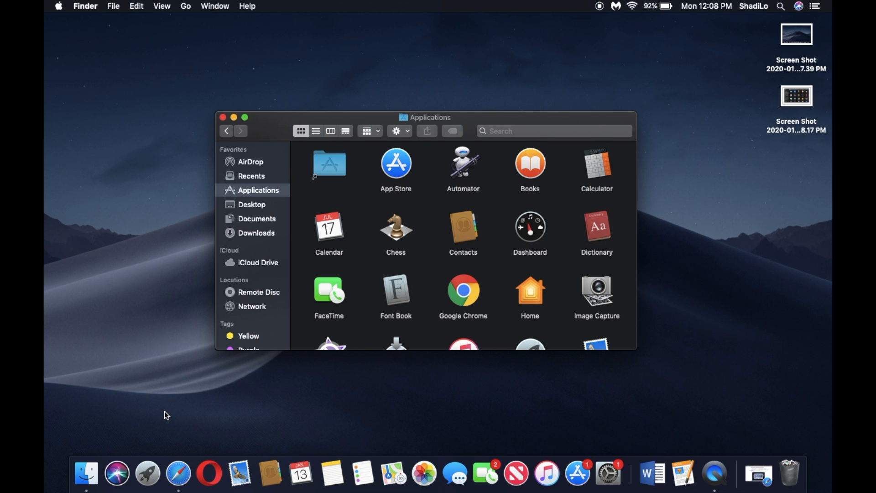
Step: Capture a selected portion of the screen framing just the two screenshot files on the desktop
key("super+shift+5")
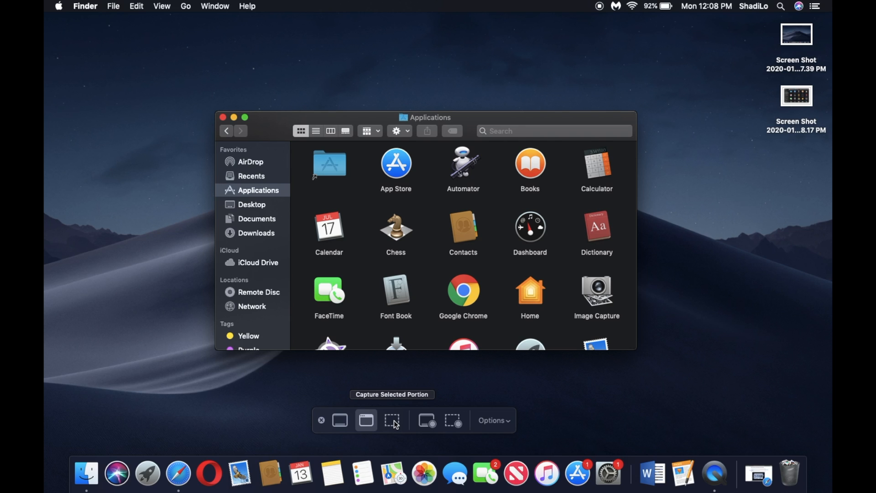
left_click(394, 421)
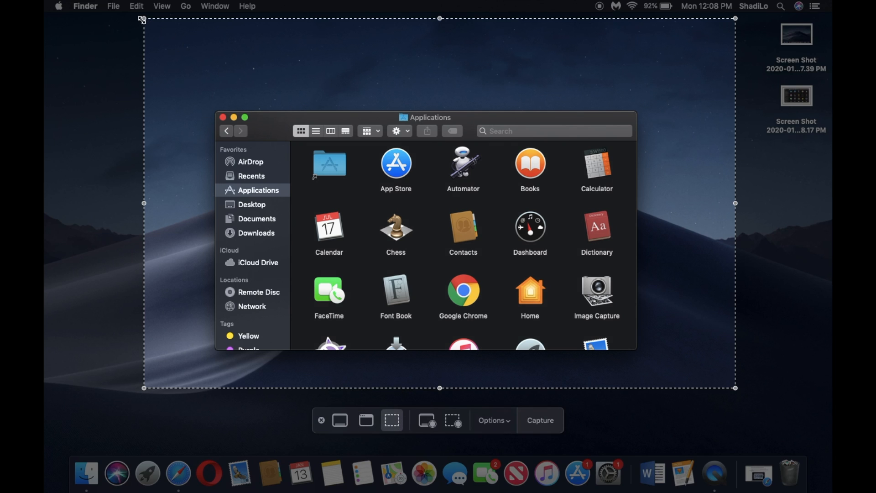
left_click_drag(144, 19, 46, 2)
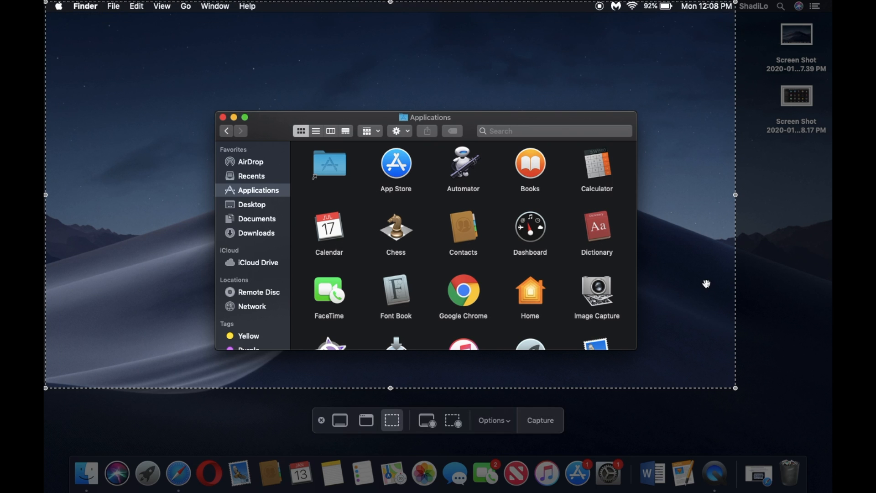
left_click_drag(658, 326, 800, 329)
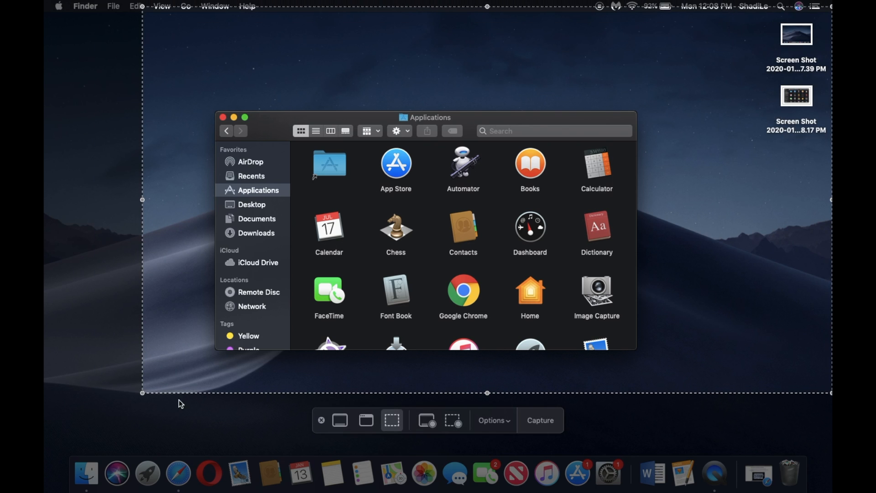
left_click_drag(145, 394, 740, 158)
left_click_drag(793, 84, 792, 94)
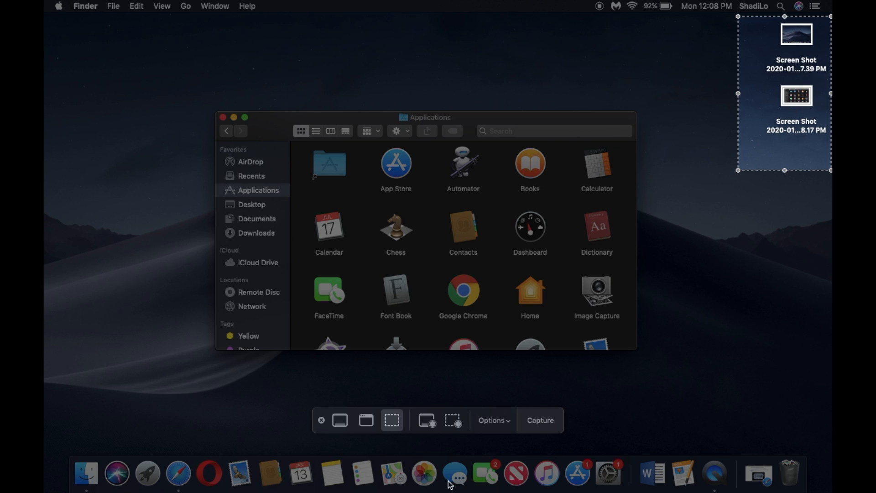
left_click(546, 419)
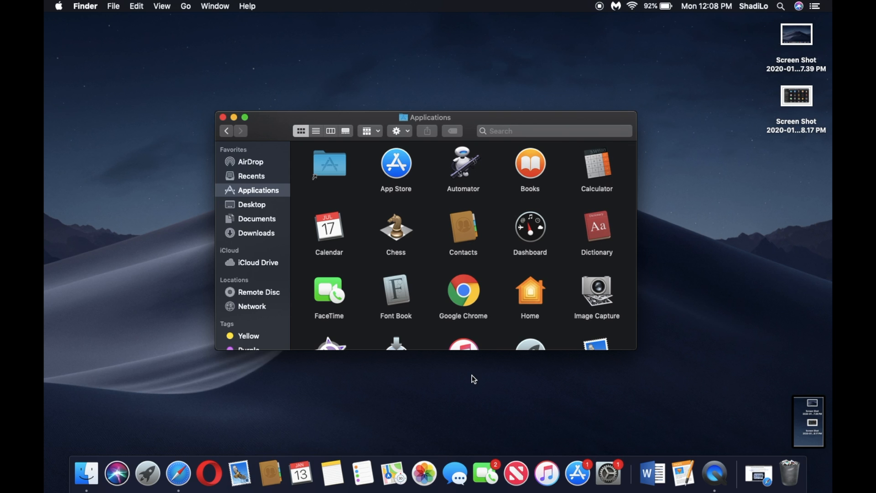
Step: Review the Screenshot app's options for save location, timer and floating thumbnail, and close the controls
key("super+shift+5")
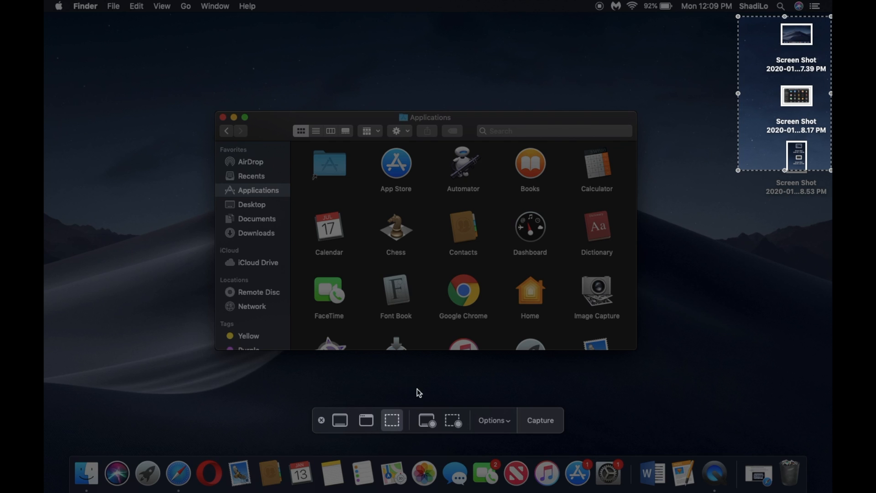
left_click(496, 421)
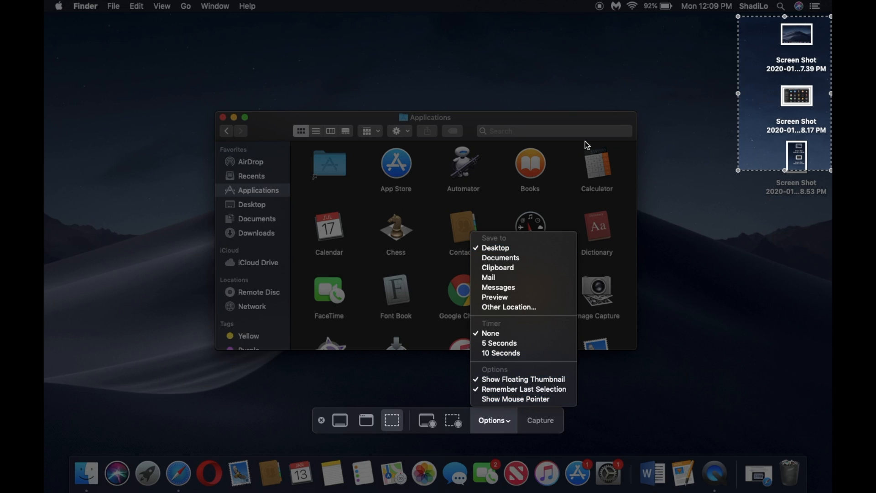
left_click(168, 433)
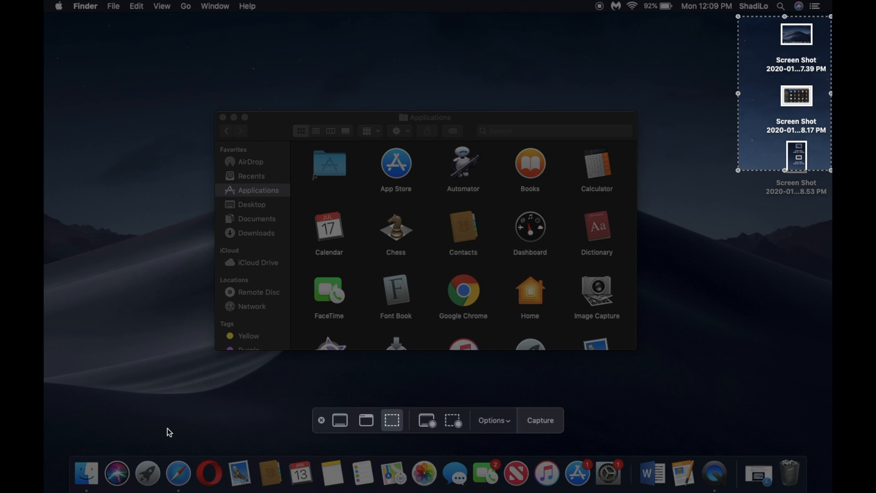
left_click(321, 420)
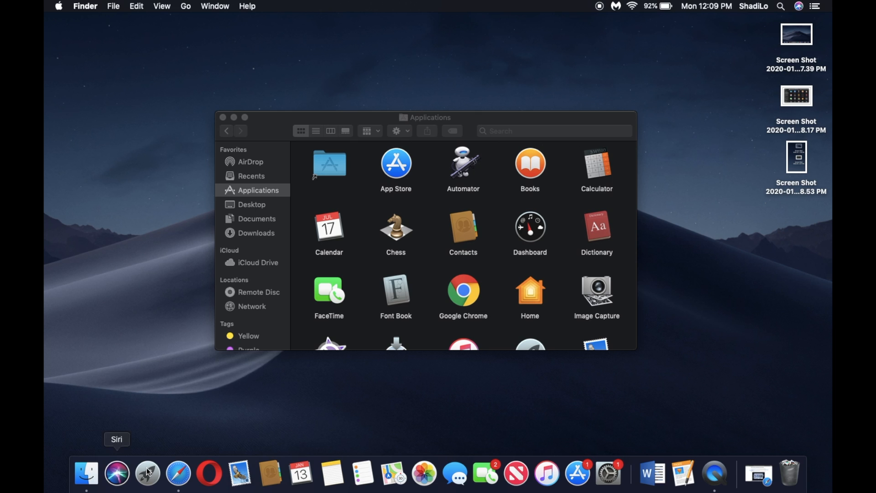
Step: Switch to Safari and review the article's "Capture the entire screen" section, highlighting the Shift-Command-5 and Shift-Command-3 instructions
left_click(186, 476)
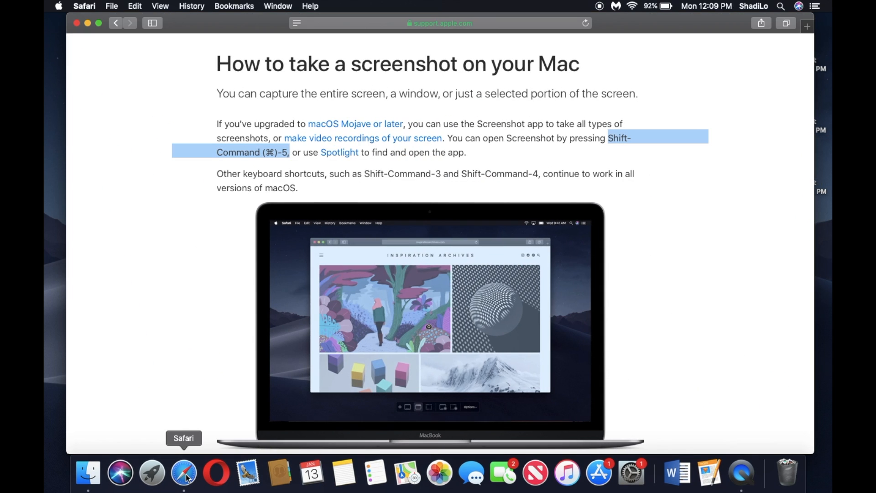
left_click(188, 350)
scroll(187, 351, "down", 10)
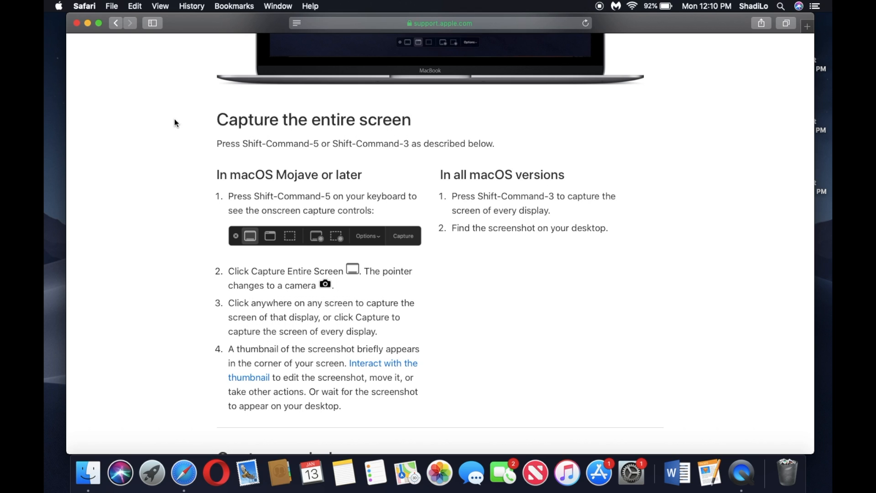
mouse_move(215, 175)
left_mouse_down()
mouse_move(231, 225)
mouse_move(208, 181)
mouse_move(219, 175)
left_mouse_up()
left_click(275, 361)
left_click_drag(233, 196, 358, 196)
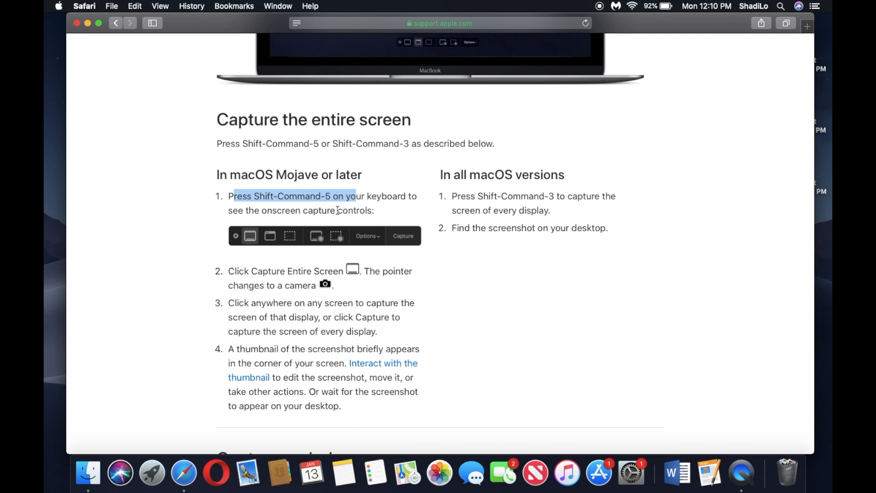
scroll(459, 134, "down", 2)
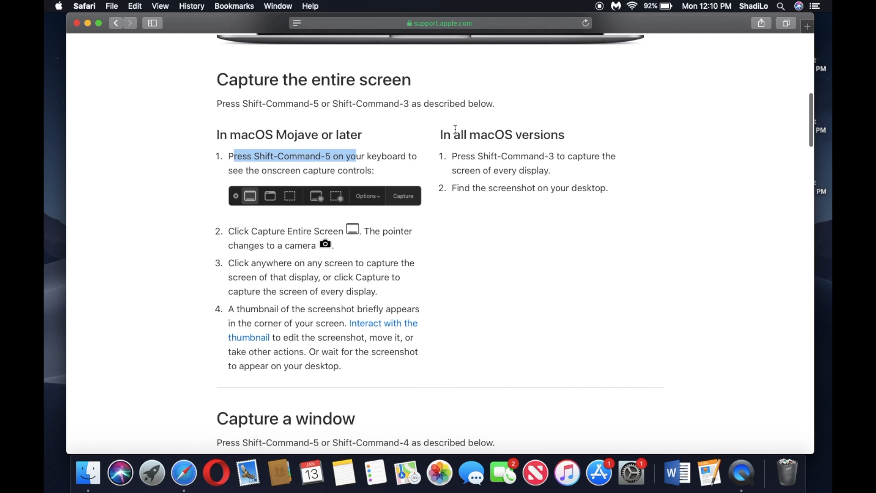
left_click_drag(440, 135, 570, 136)
left_click_drag(478, 157, 557, 157)
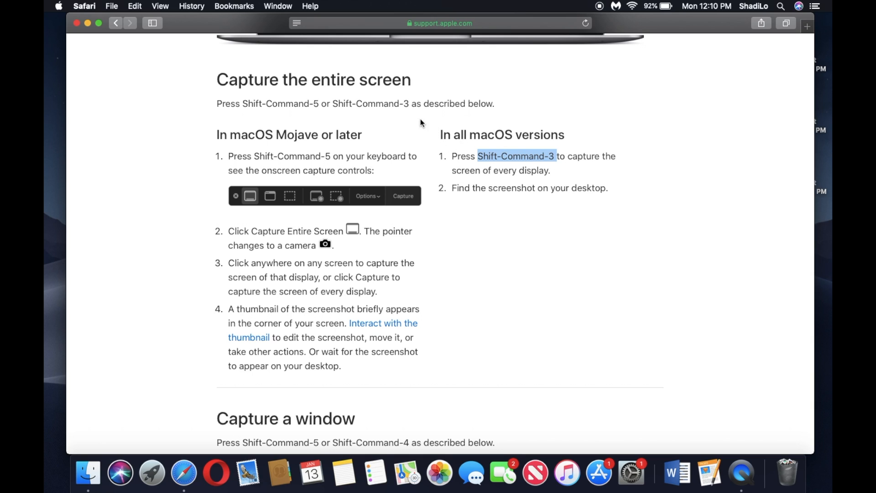
Step: Go to the "Capture a window" section and try the all-versions window capture on the browser window
scroll(290, 160, "down", 5)
scroll(290, 160, "down", 4)
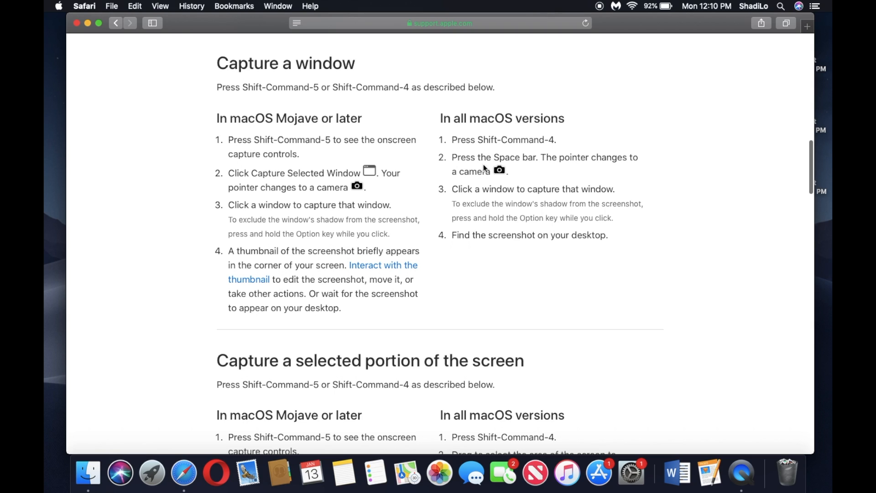
key("super+shift+4")
key("space")
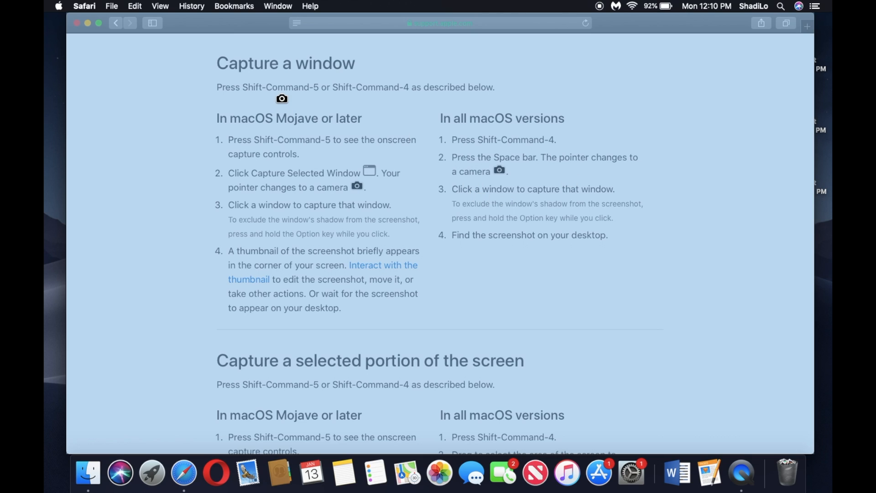
left_click(463, 247)
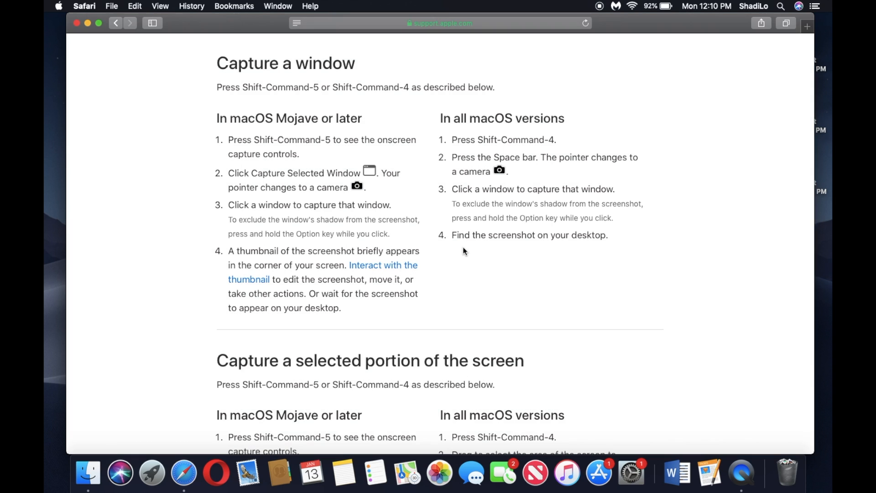
Step: Capture a selected portion of the screen spanning the browser toolbar and the article's "Capture a selected portion of the screen" section
scroll(463, 247, "down", 8)
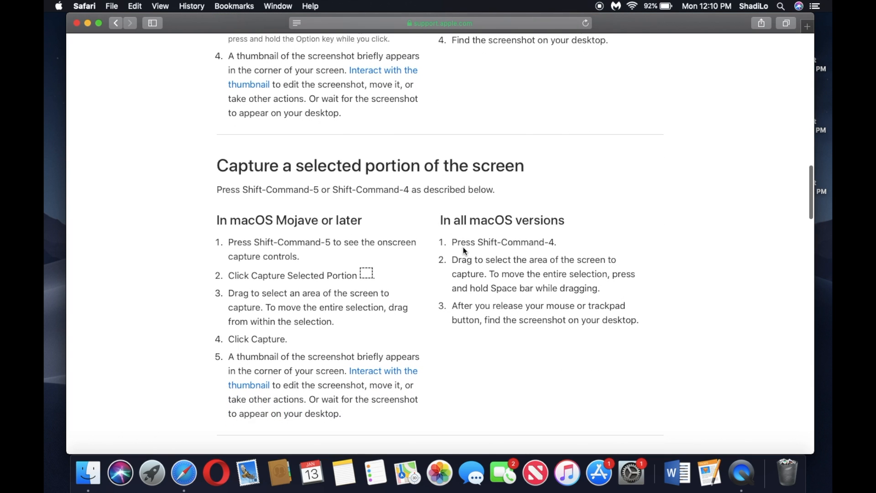
scroll(463, 248, "down", 4)
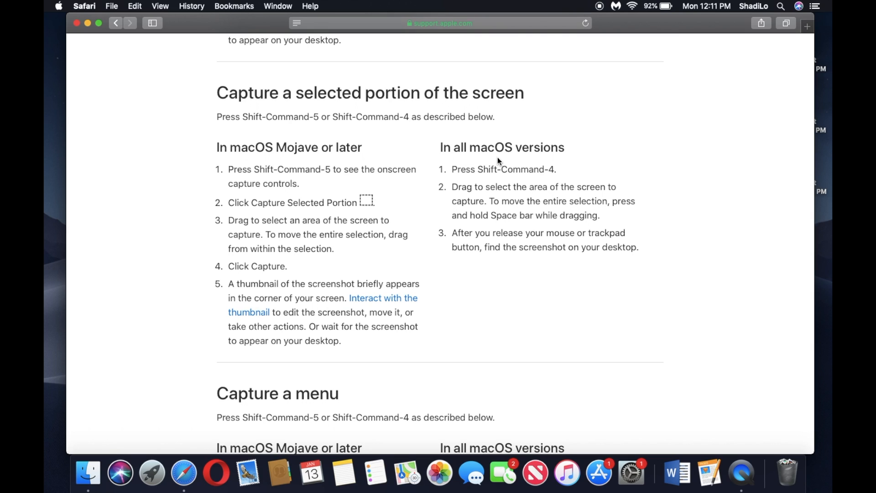
key("super+shift+4")
left_click_drag(68, 15, 712, 363)
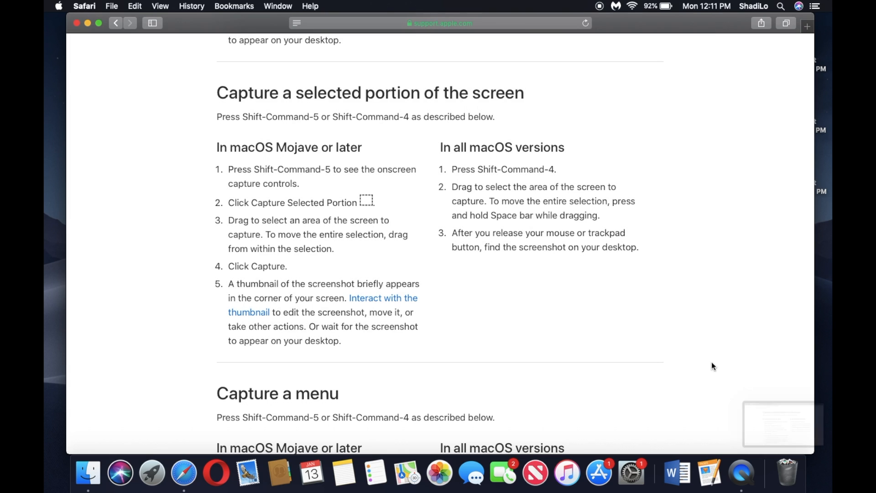
Step: Examine the article's sections on capturing a menu, capturing the Touch Bar, using the screenshot thumbnail, and "Learn more"
scroll(711, 362, "down", 9)
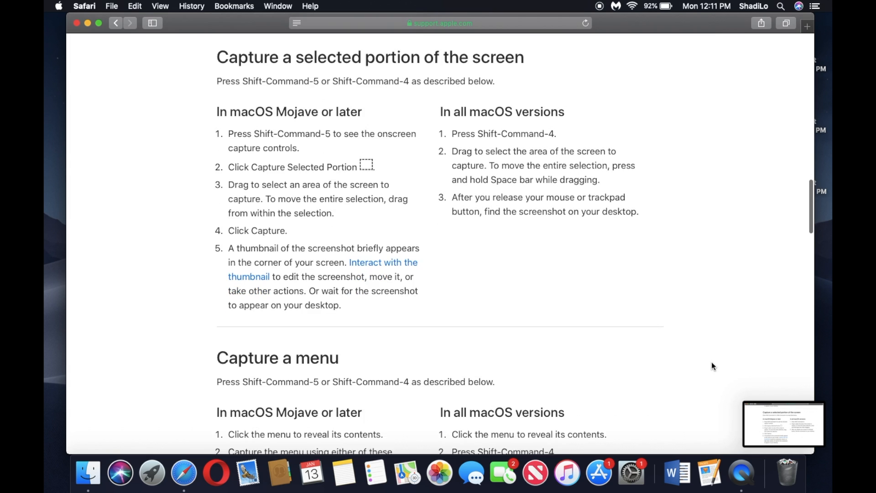
scroll(711, 362, "down", 3)
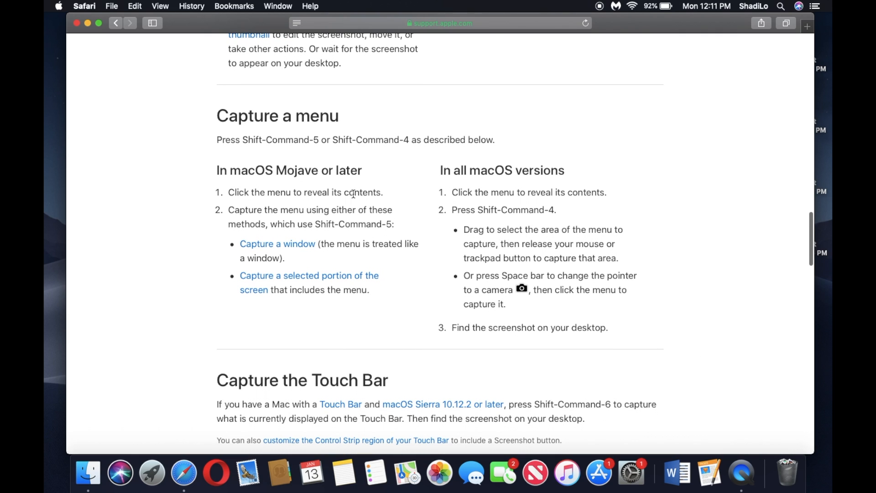
scroll(513, 185, "down", 2)
scroll(507, 184, "down", 5)
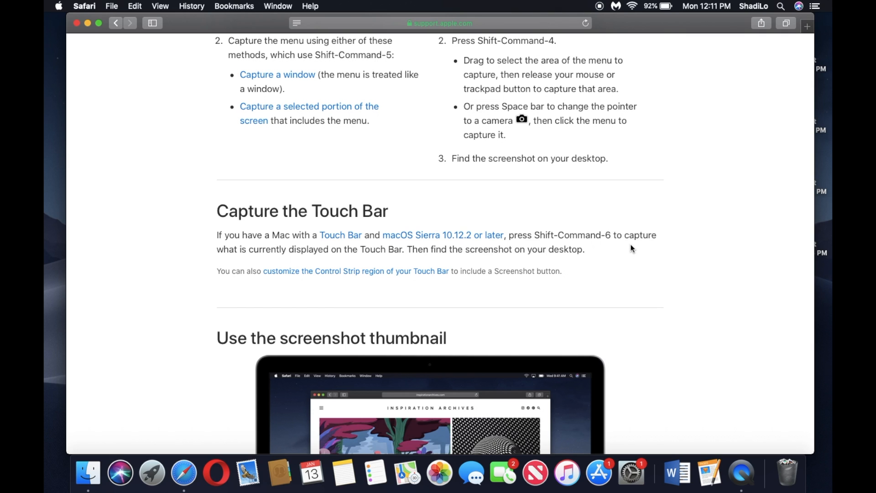
scroll(575, 261, "down", 2)
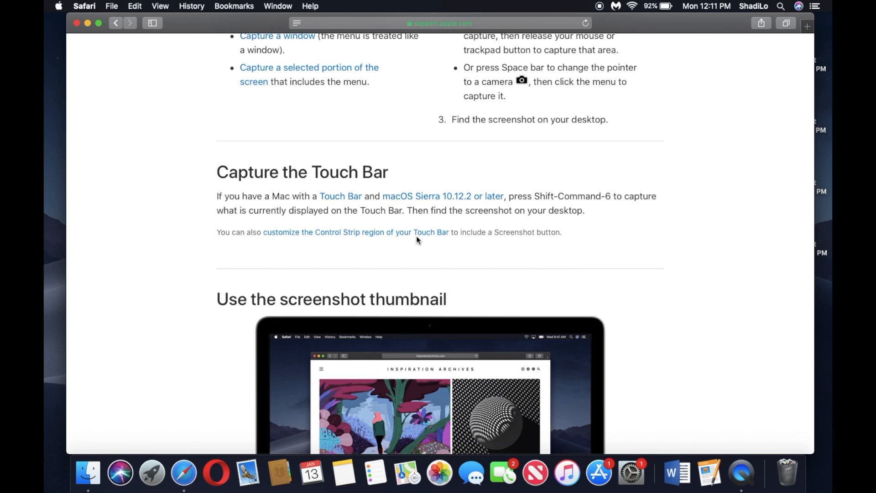
scroll(462, 239, "down", 10)
scroll(462, 243, "up", 3)
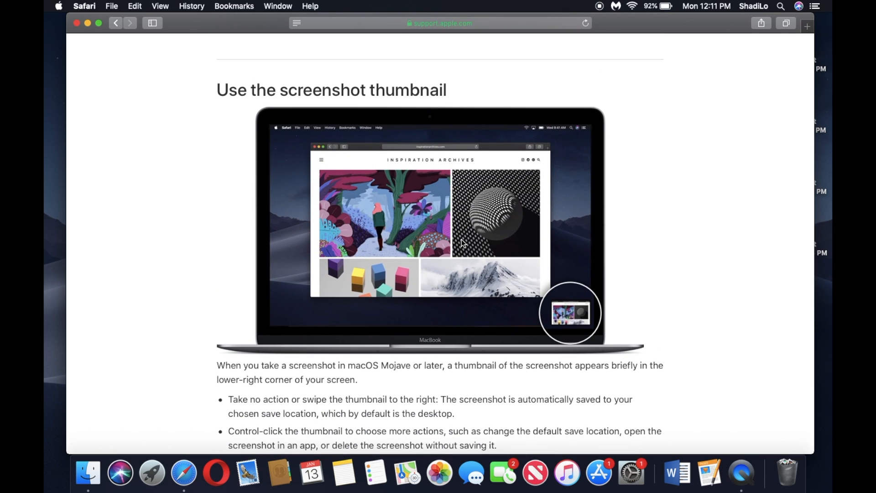
scroll(462, 239, "down", 4)
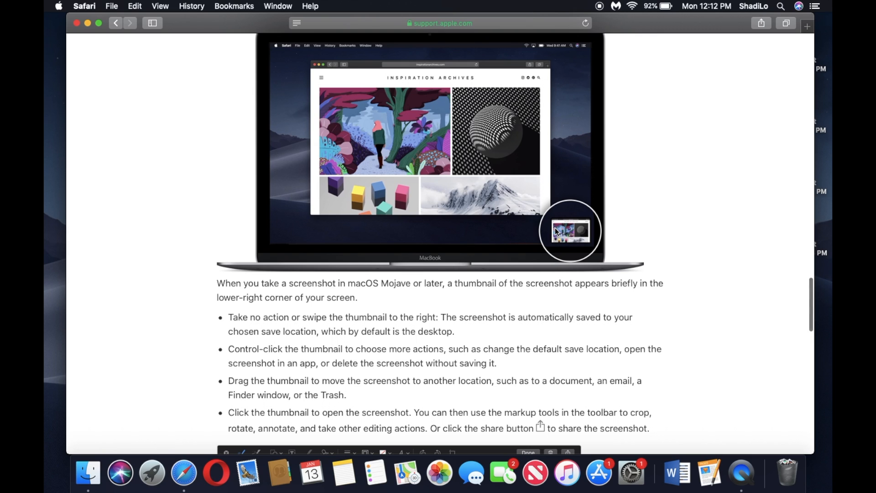
scroll(555, 231, "down", 1)
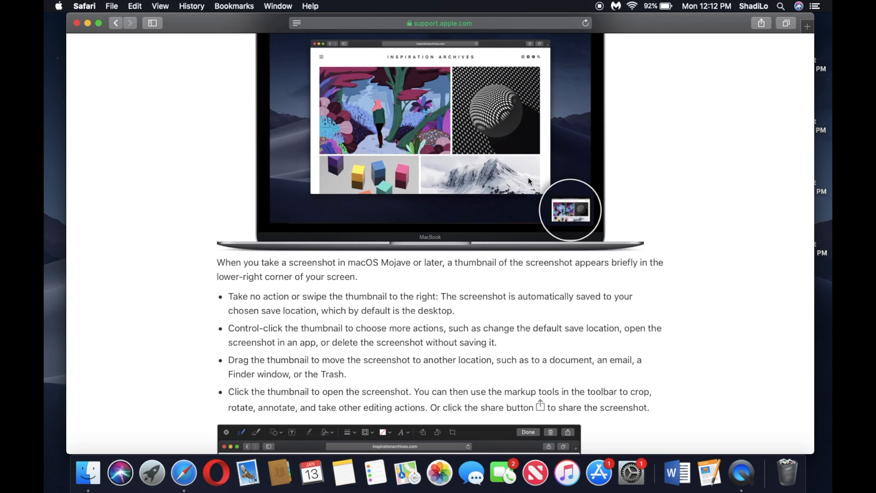
scroll(448, 94, "down", 10)
scroll(448, 94, "down", 10)
scroll(447, 94, "down", 3)
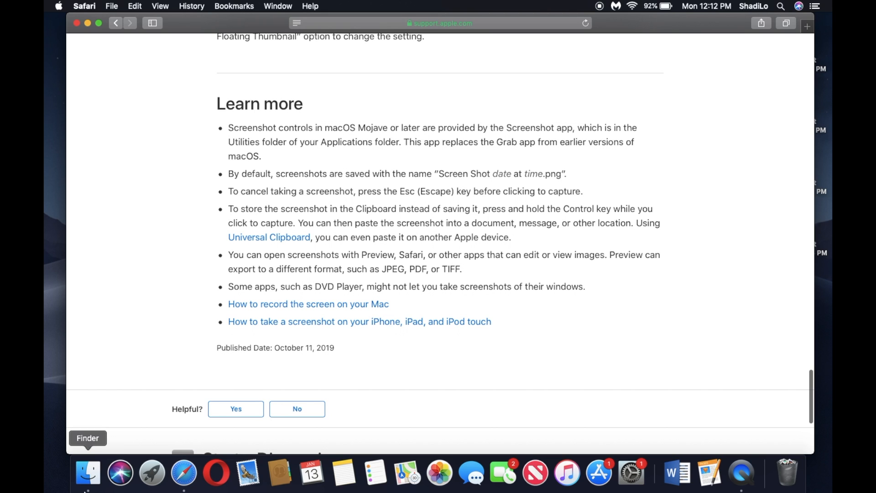
Step: Launch the Screenshot app from the Utilities folder inside Applications in Finder, and close its capture controls
left_click(89, 473)
left_click(268, 193)
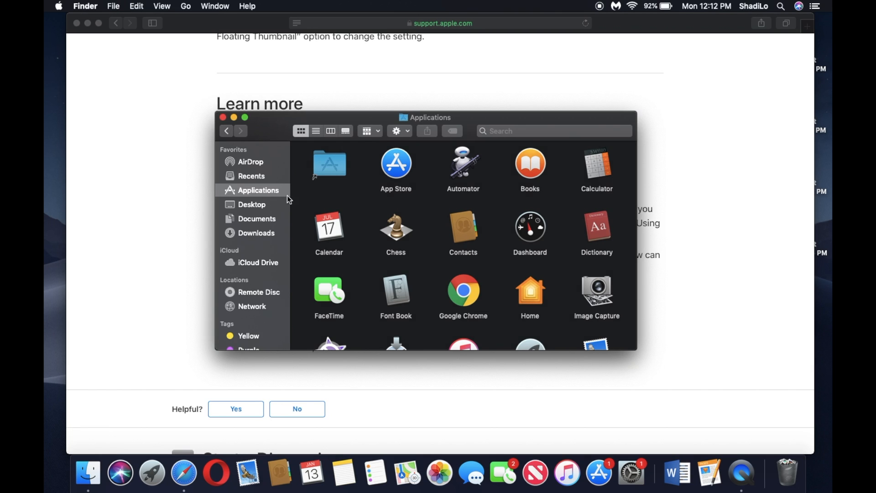
scroll(379, 261, "down", 10)
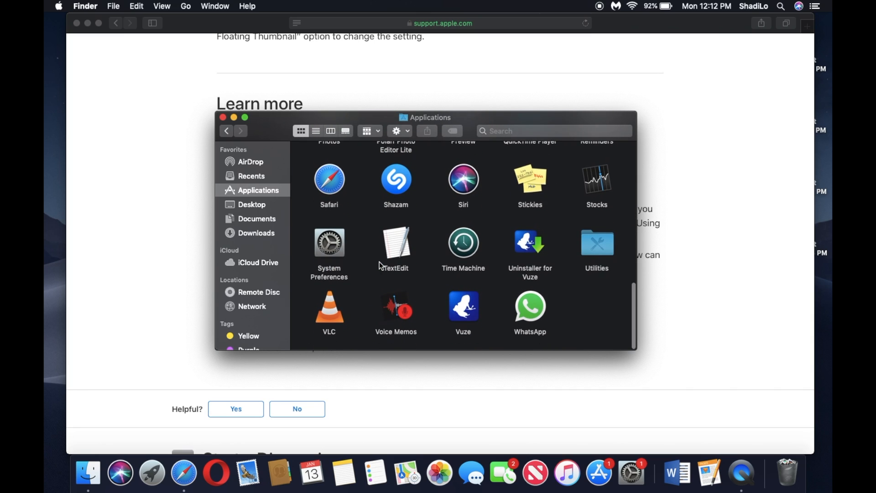
double_click(592, 246)
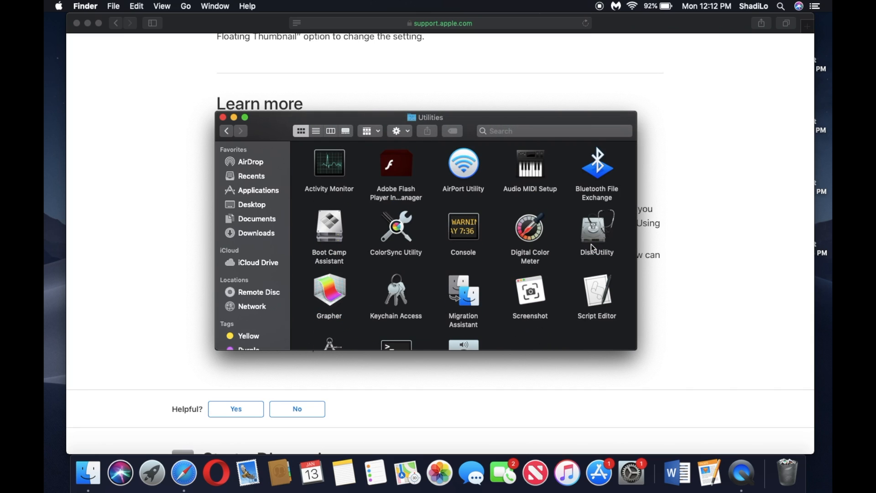
scroll(591, 247, "down", 3)
double_click(531, 245)
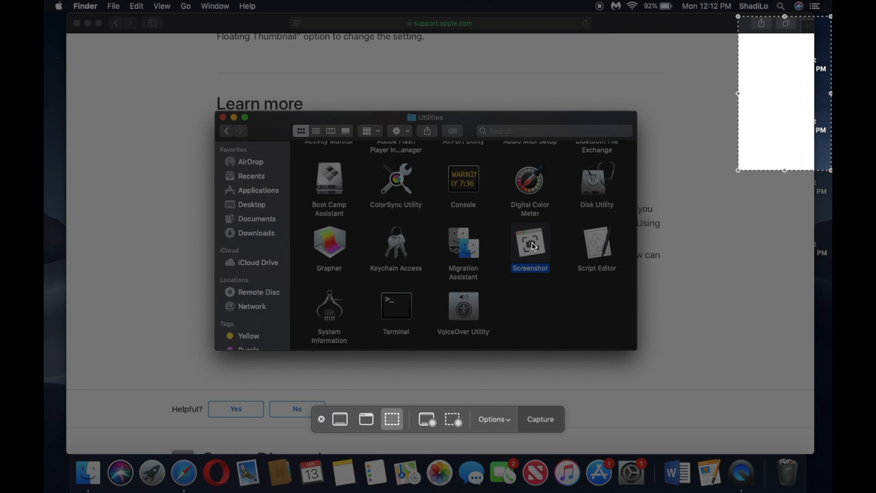
left_click(322, 422)
Step: Highlight the "Learn more" note on apps that open screenshots, and view the linked iPhone, iPad and iPod touch screenshot article
left_click(164, 330)
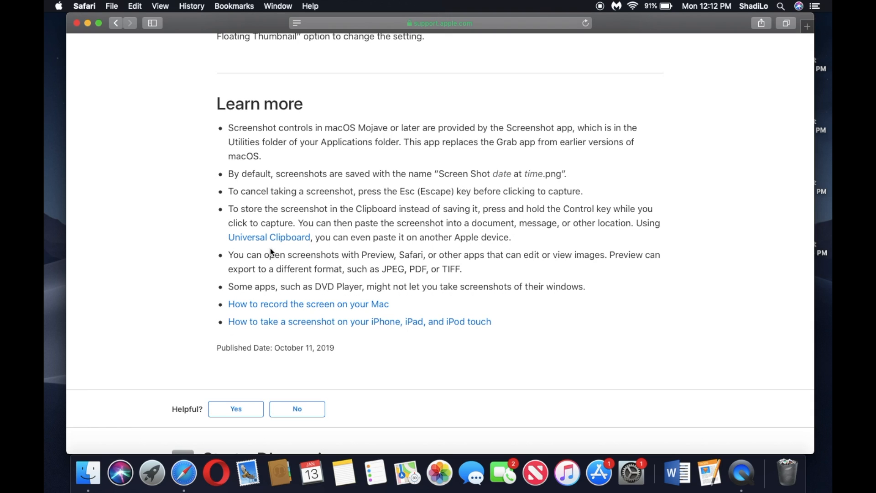
left_click_drag(362, 254, 607, 259)
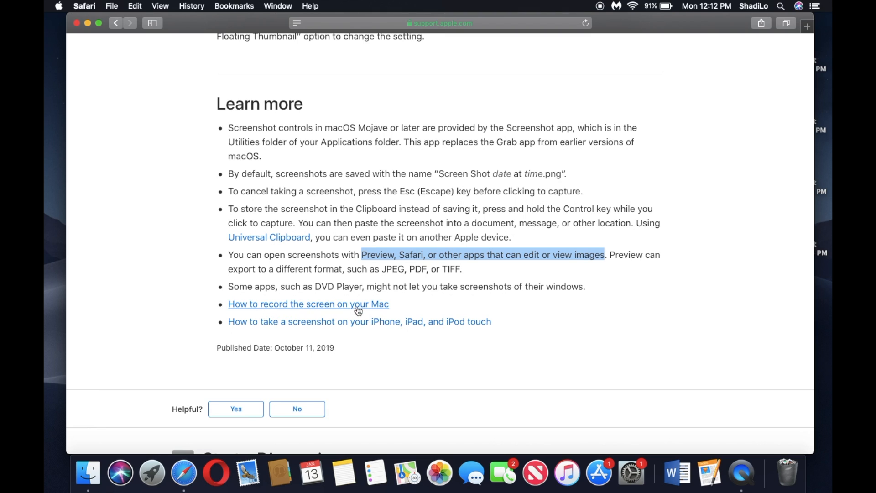
left_click(321, 323)
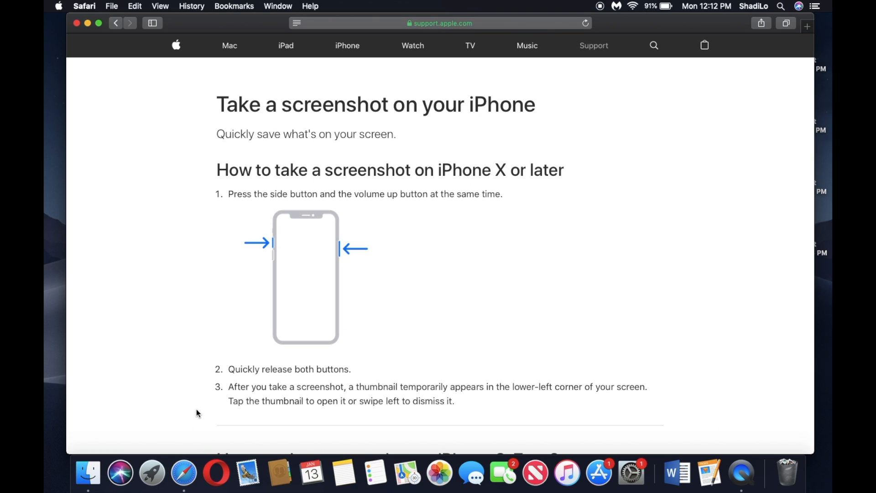
scroll(259, 261, "down", 5)
scroll(259, 261, "up", 6)
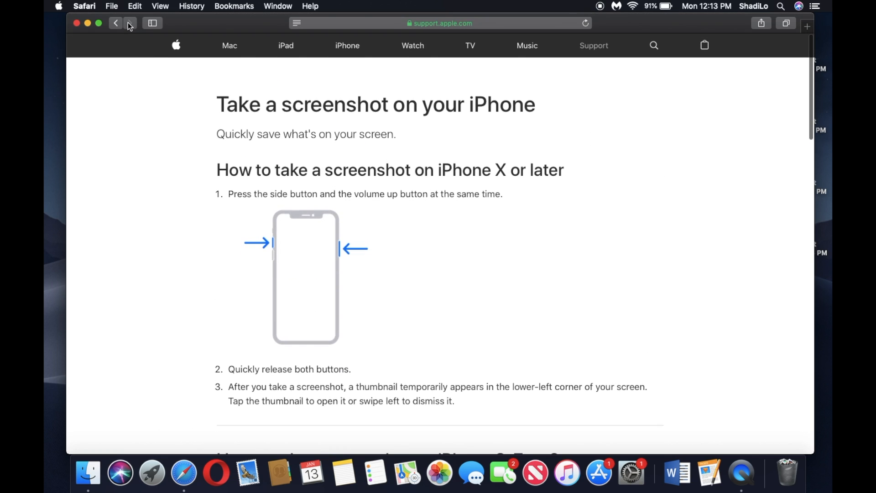
Step: Minimize the browser and close the Utilities window, then point out the saved screenshots by selecting and deselecting them on the desktop
left_click(88, 23)
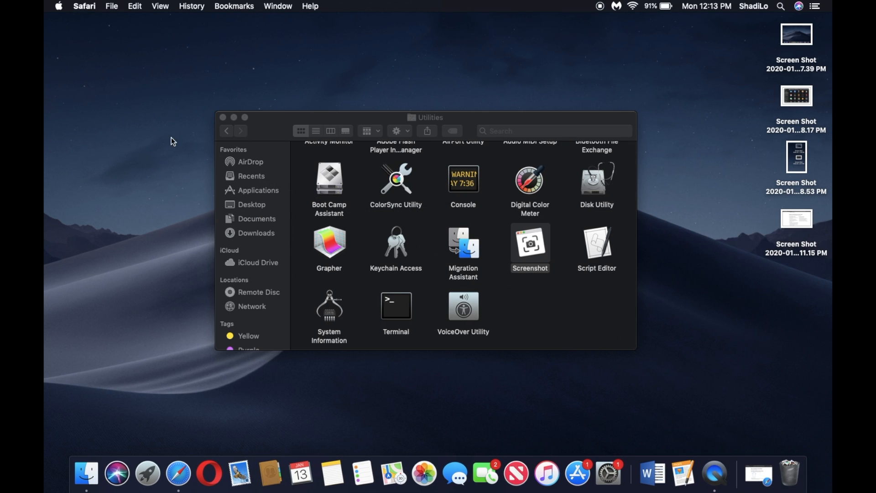
left_click(224, 117)
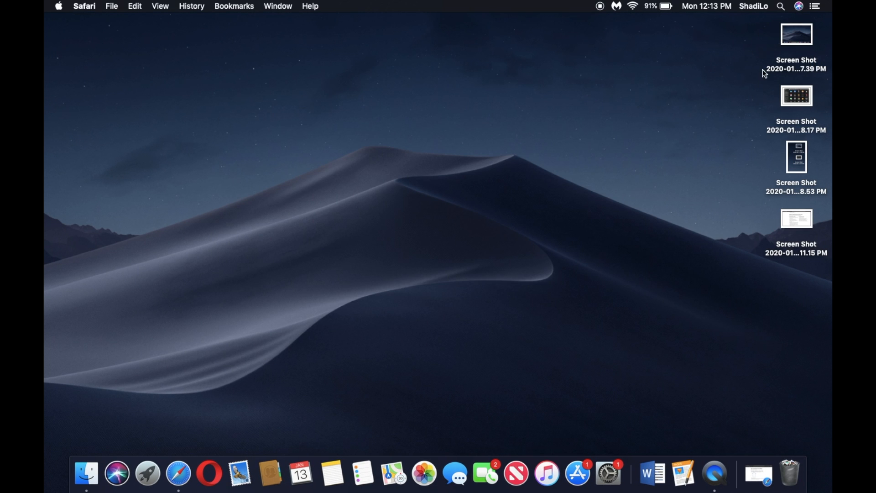
left_click_drag(764, 52, 770, 235)
left_click(536, 218)
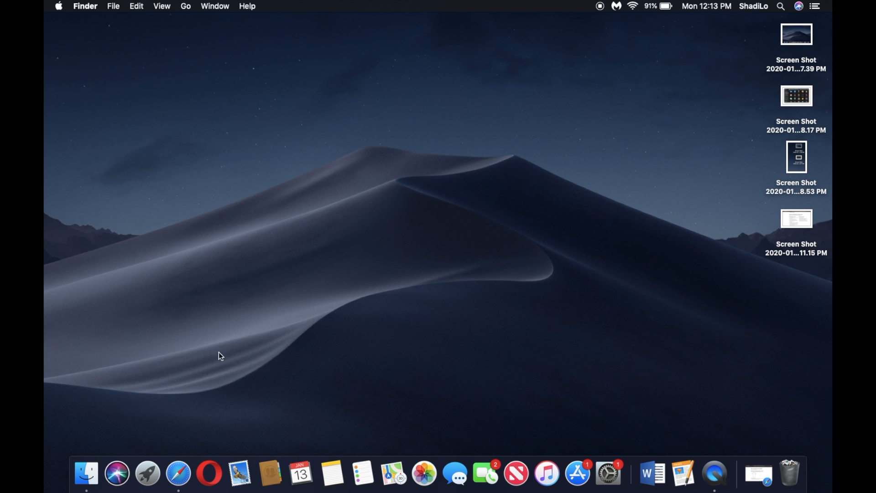
Step: Reopen the browser, return to the Mac screenshot article, and review its "Capture a window" and "Capture the entire screen" sections
left_click(179, 474)
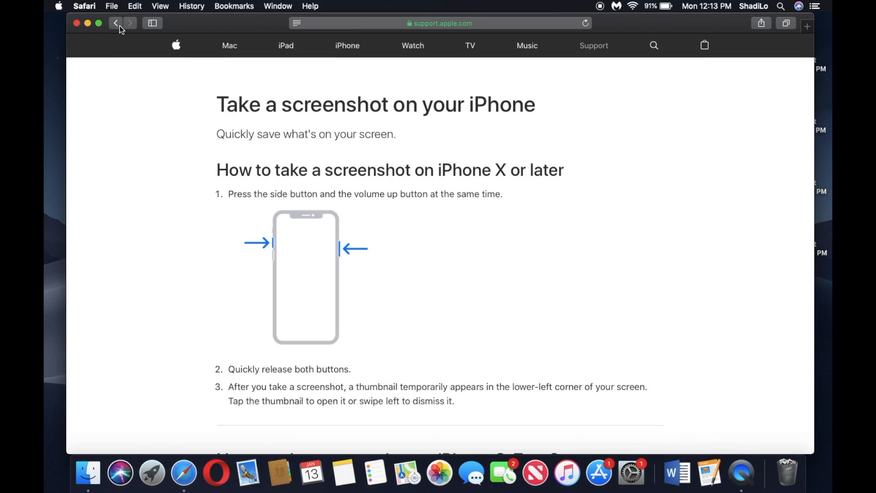
left_click(120, 26)
scroll(400, 231, "up", 15)
scroll(401, 236, "up", 6)
scroll(503, 175, "up", 1)
scroll(504, 175, "up", 20)
scroll(503, 175, "down", 3)
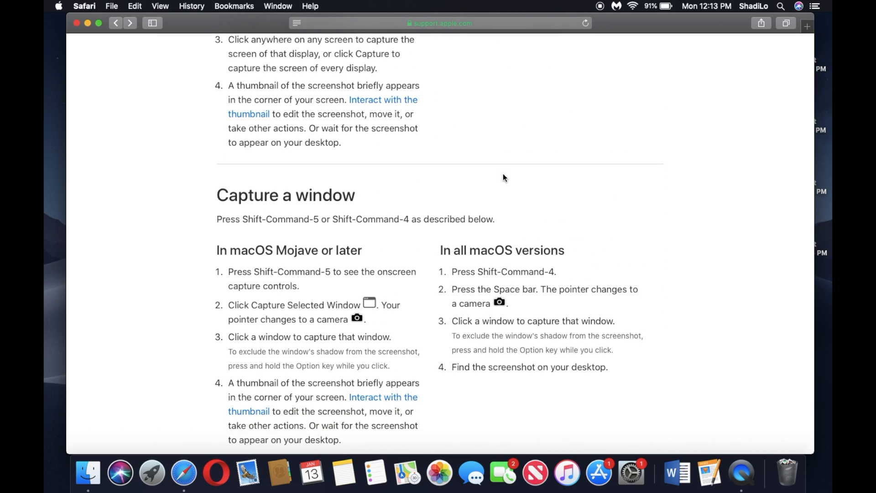
scroll(503, 175, "up", 20)
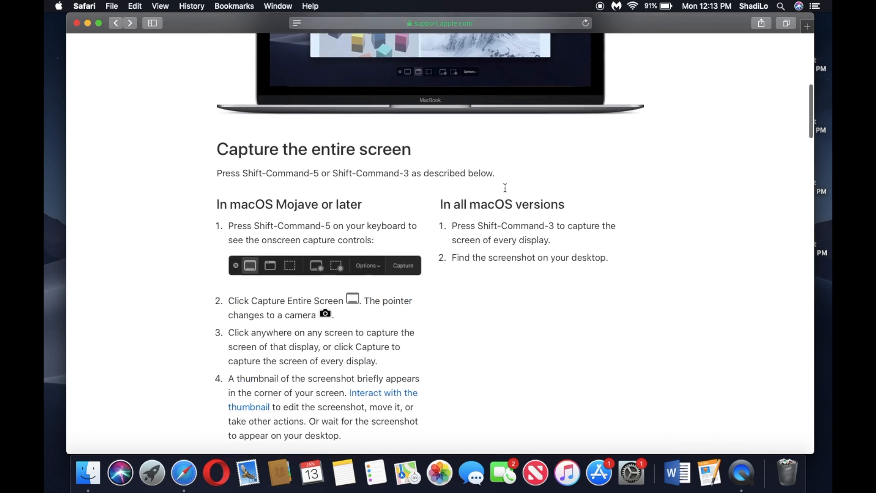